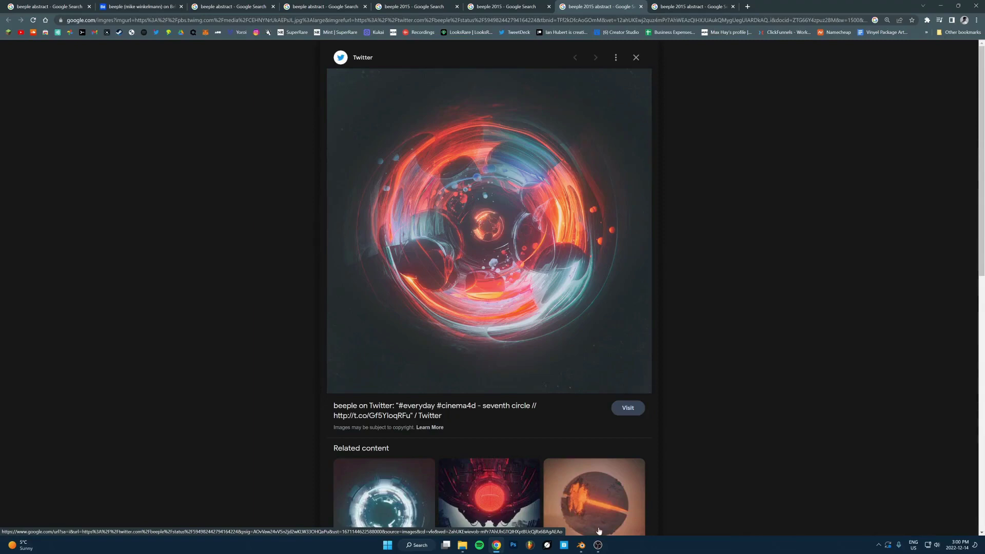
Add a cube to the Blender scene, then scroll the Behance abstract reference gallery in Chrome.
click(496, 545)
click(646, 200)
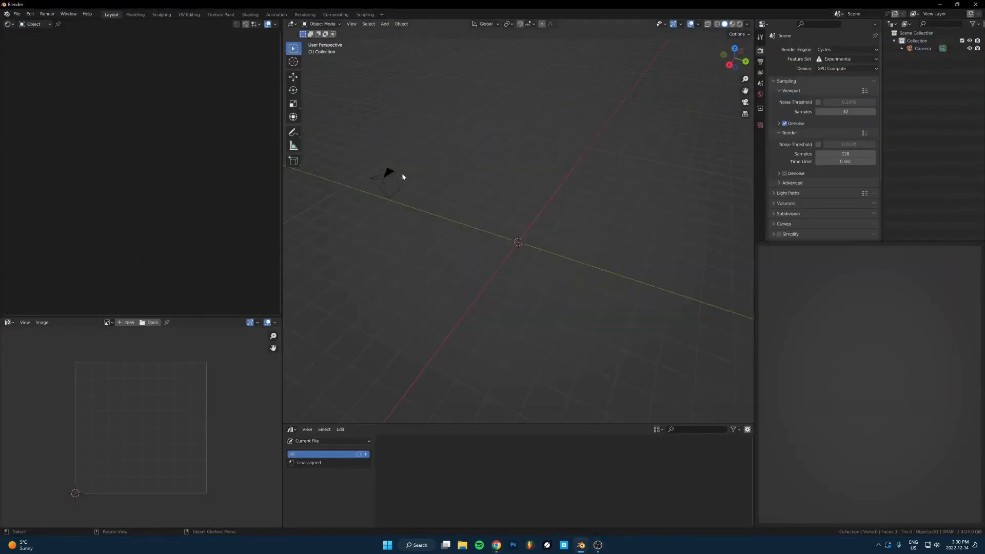
click(575, 250)
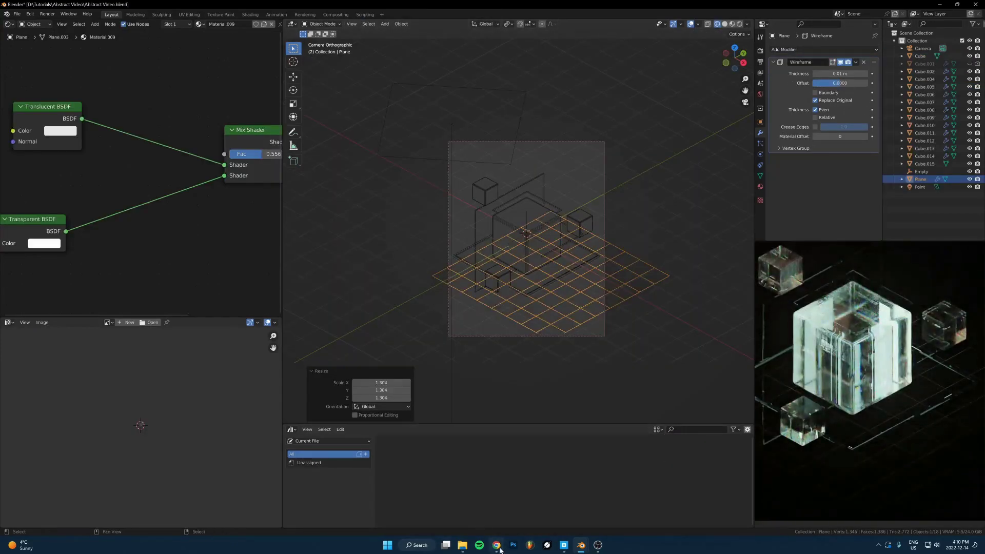
click(496, 545)
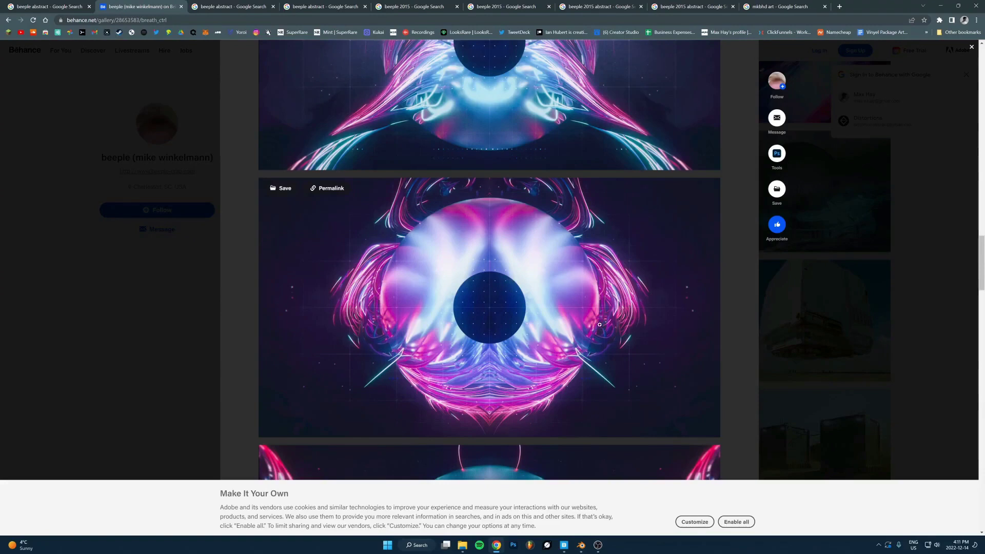
scroll(549, 252, down, 6)
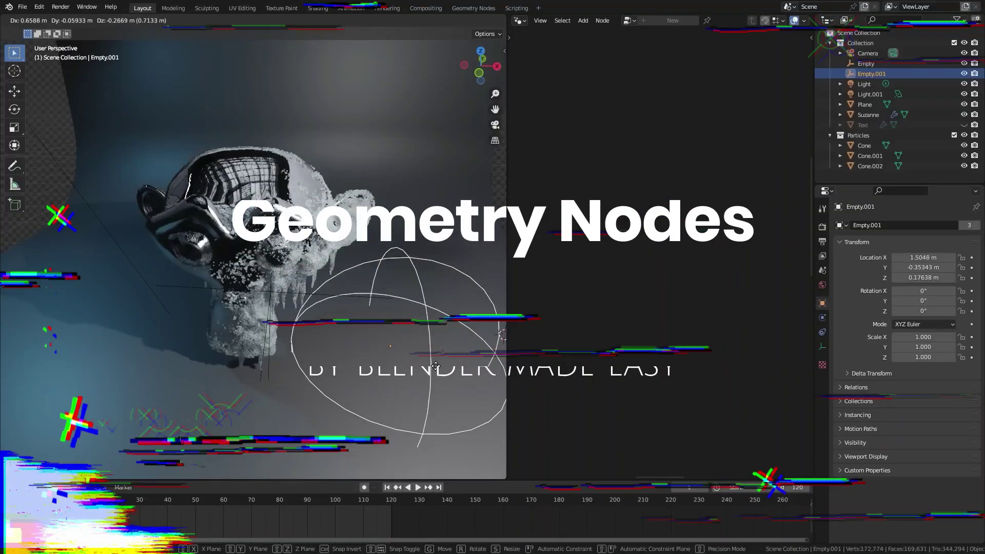
Move the empty through the models and scale it to 0.9 so frost and icicles grow.
click(350, 338)
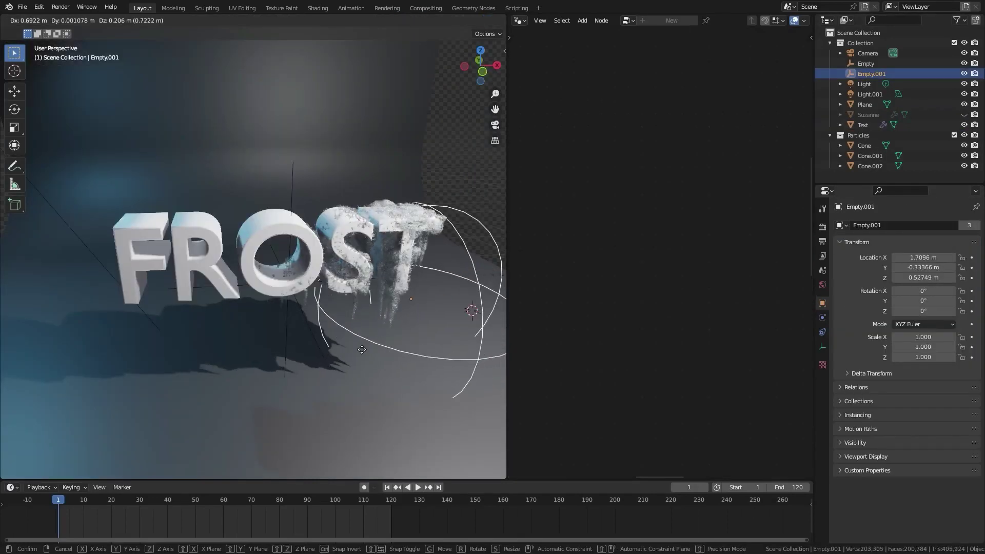
click(272, 349)
middle_drag(272, 349, 280, 307)
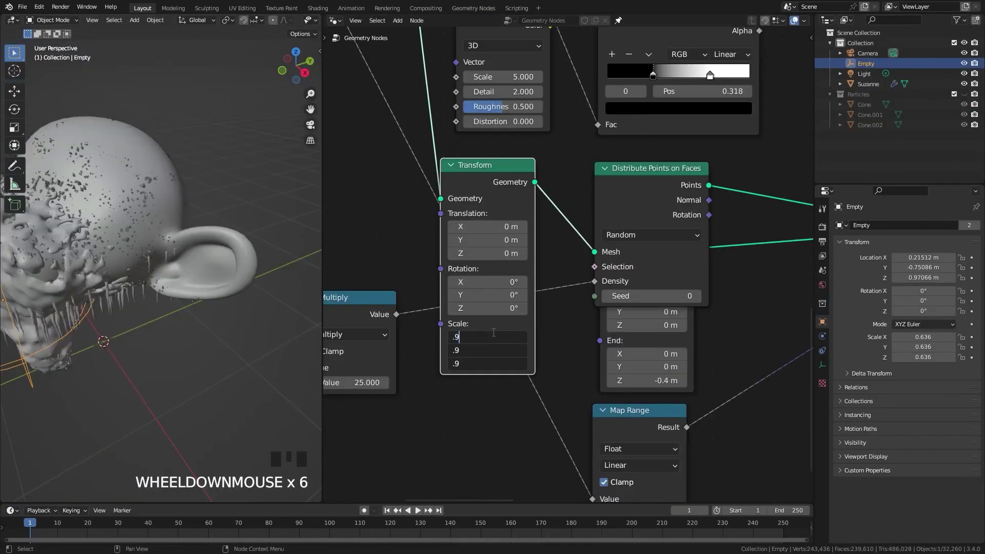
key(Return)
scroll(249, 137, up, 7)
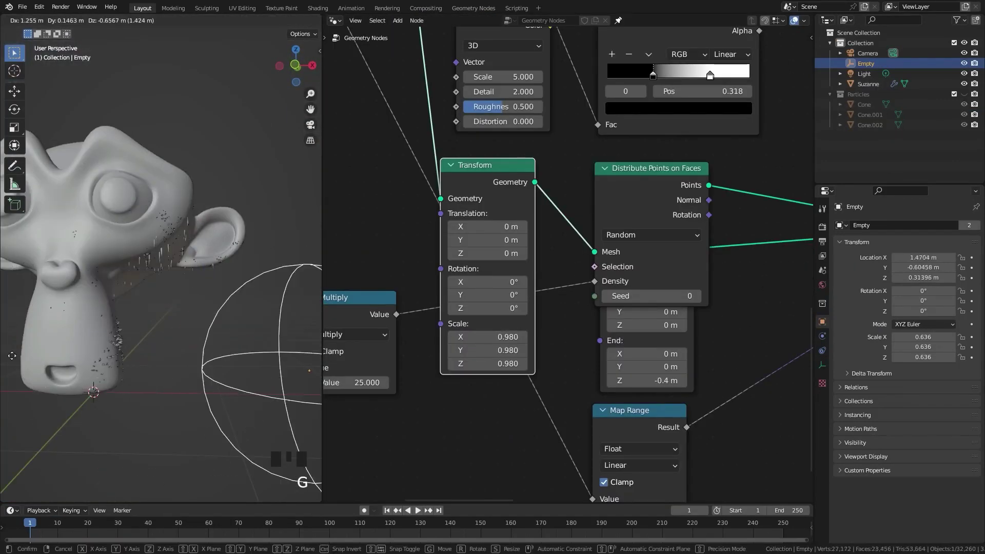
key(g)
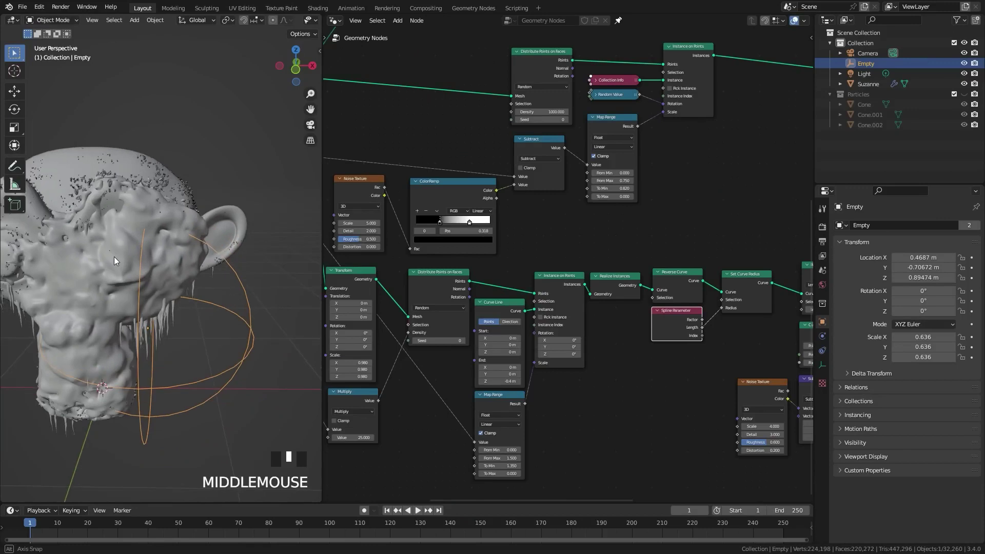
scroll(590, 231, up, 5)
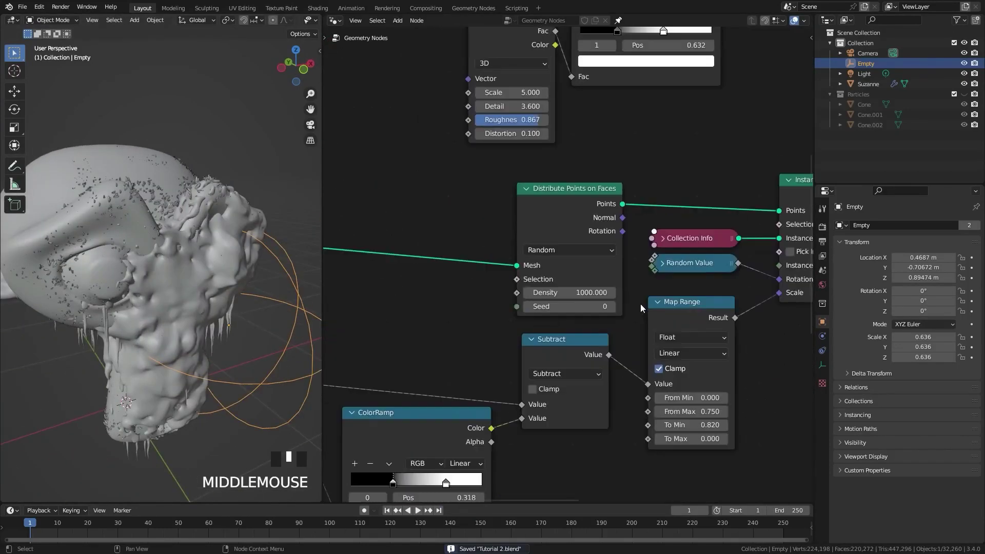
Set the frost Distribute Points on Faces density to 1000.
click(570, 300)
middle_click(570, 300)
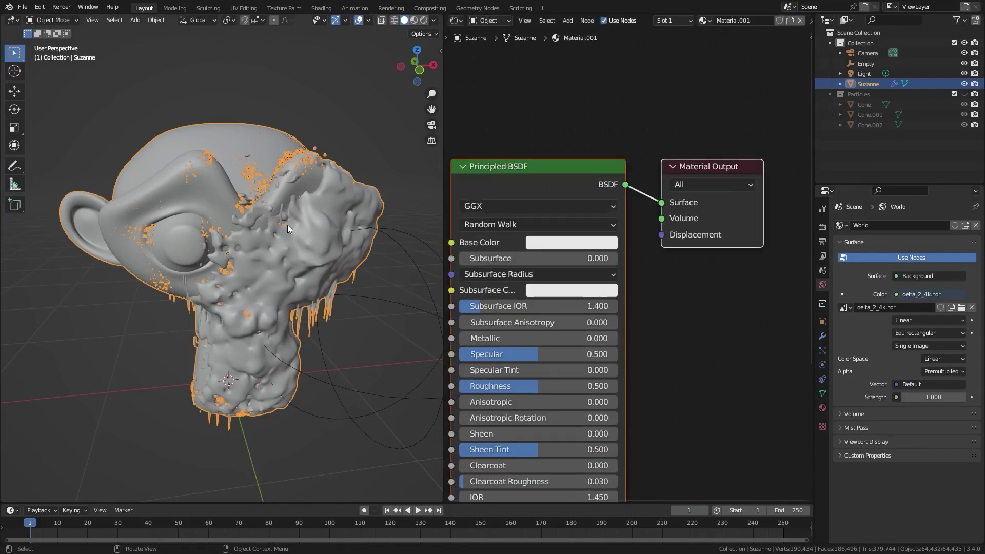
key(Home)
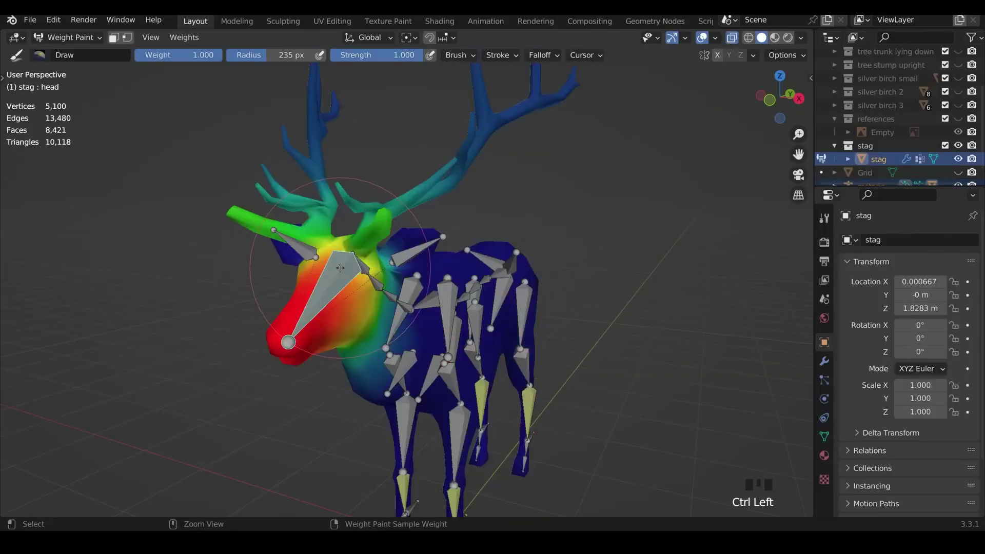
Switch the stag to Weight Paint mode and make the lower viewport taller.
middle_drag(451, 241, 469, 234)
middle_drag(398, 163, 395, 170)
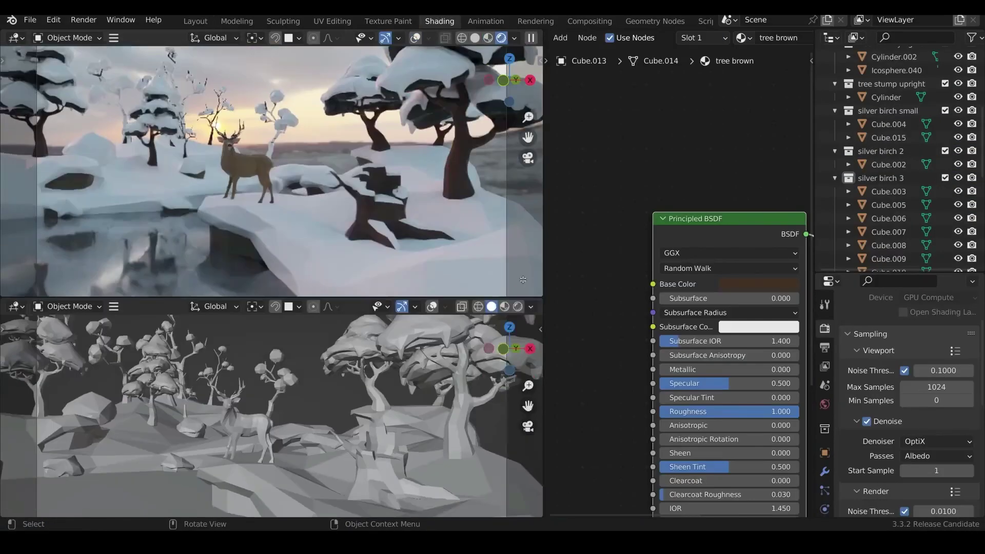
drag(523, 280, 521, 266)
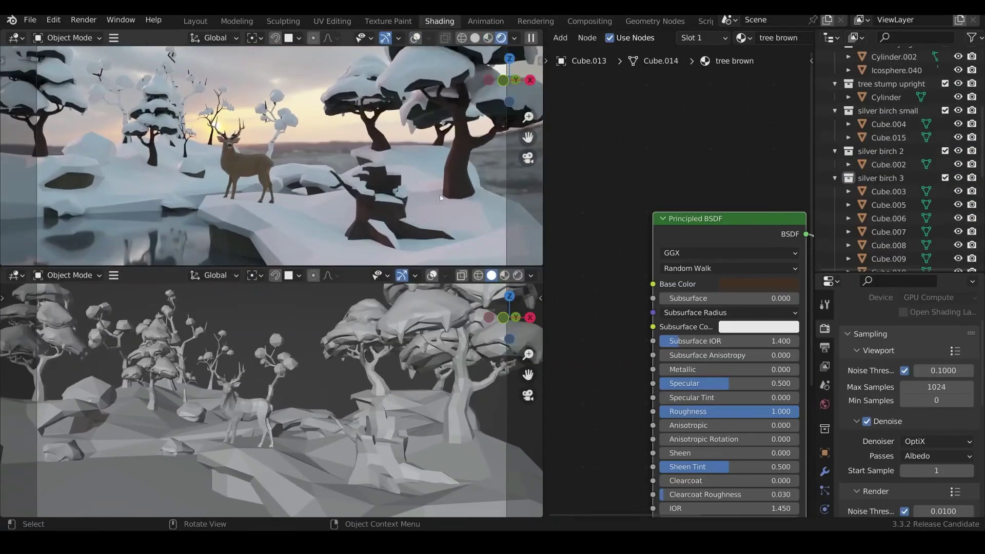
key(Home)
Show the side panel, widen the node editor and display the World sunset HDR nodes.
key(n)
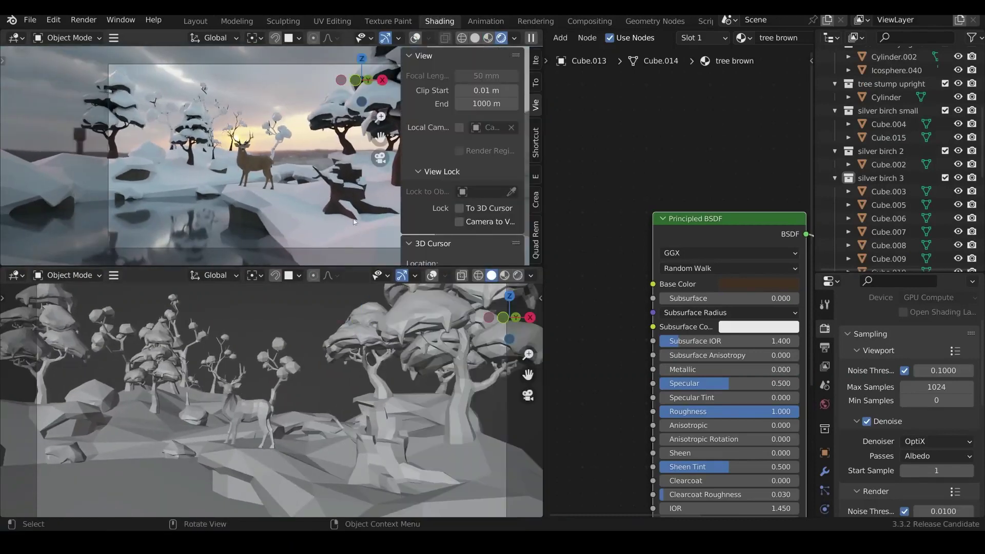
drag(544, 234, 440, 232)
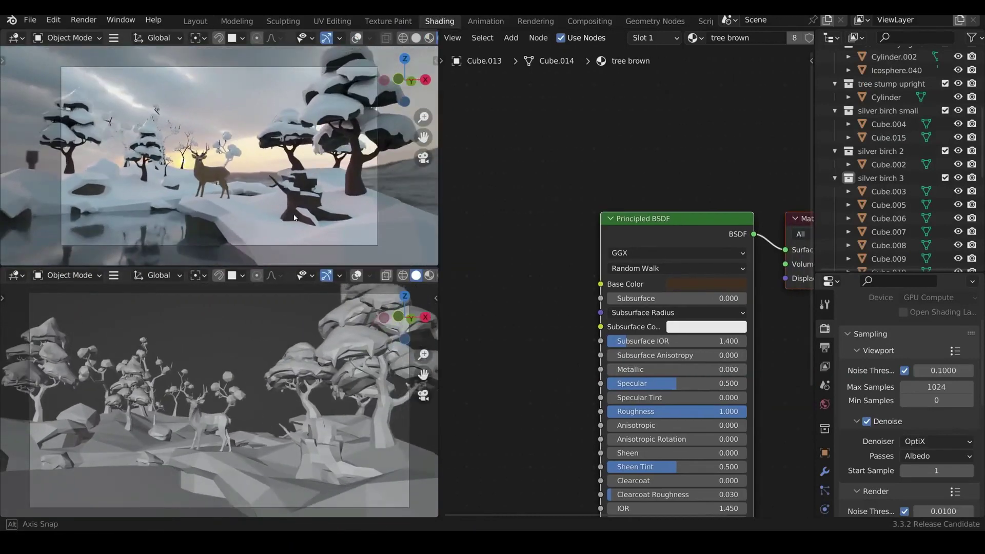
click(492, 37)
click(501, 67)
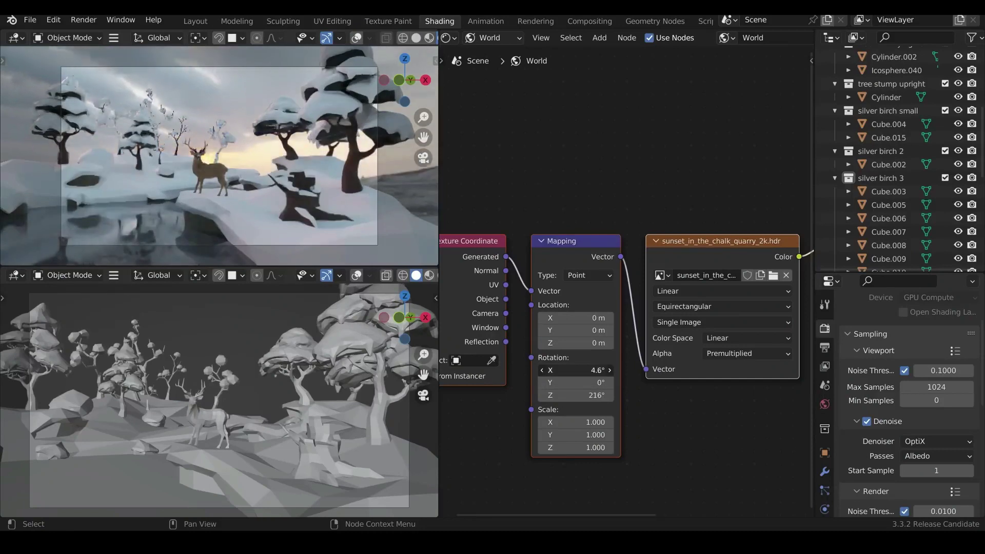
click(236, 144)
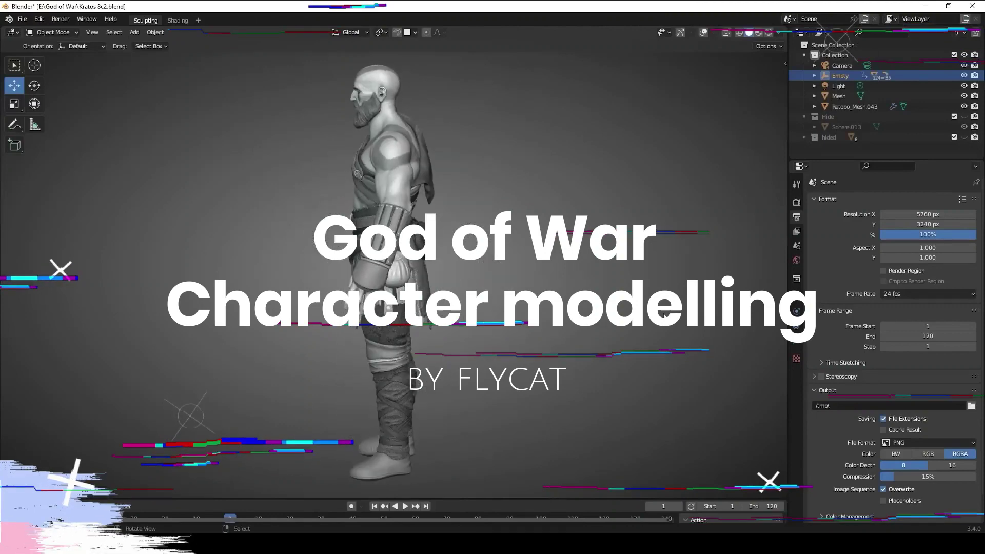
scroll(479, 220, up, 5)
middle_drag(405, 301, 436, 288)
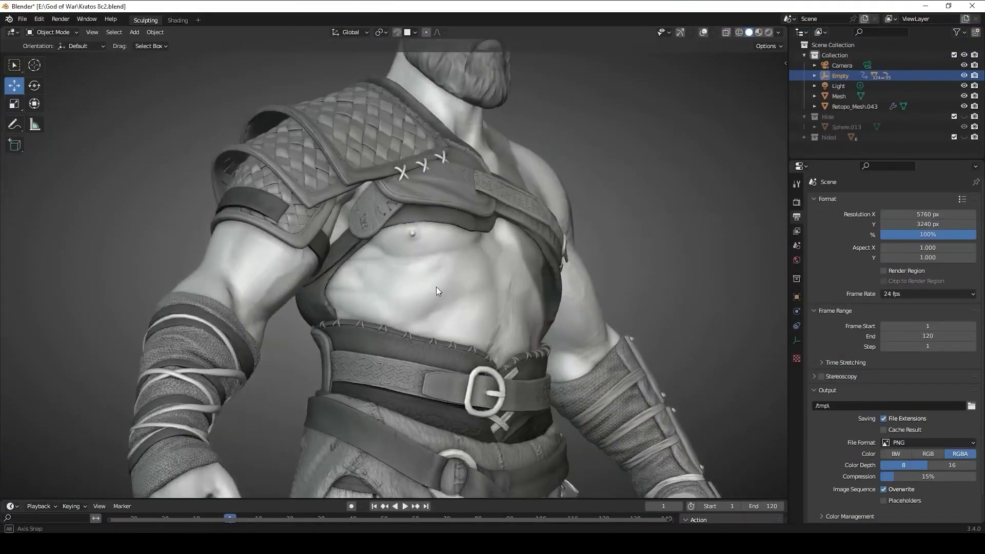
scroll(485, 226, up, 2)
scroll(500, 282, down, 2)
middle_drag(501, 281, 478, 272)
scroll(461, 318, down, 2)
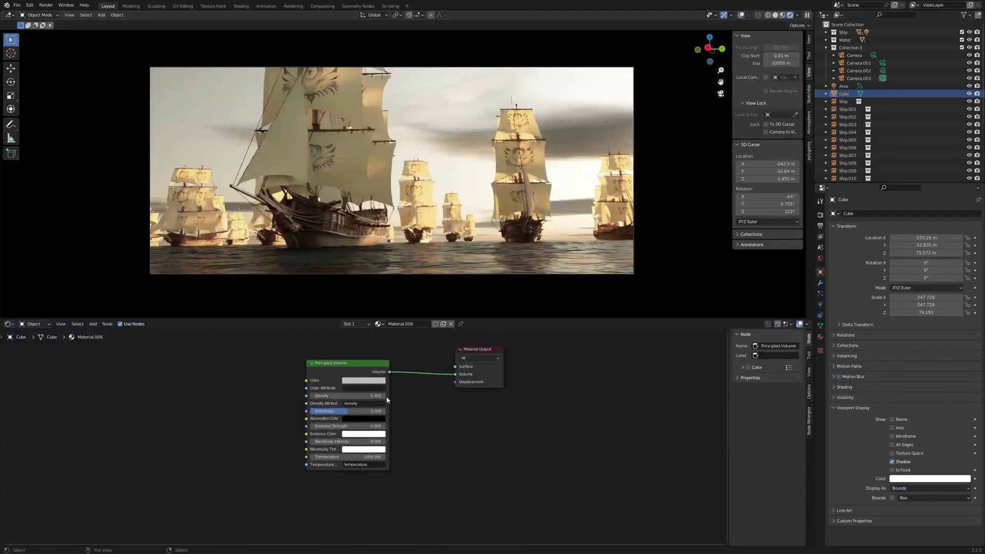
Raise the Principled Volume density from 0 to 0.1 to fog the ship fleet.
drag(387, 400, 501, 246)
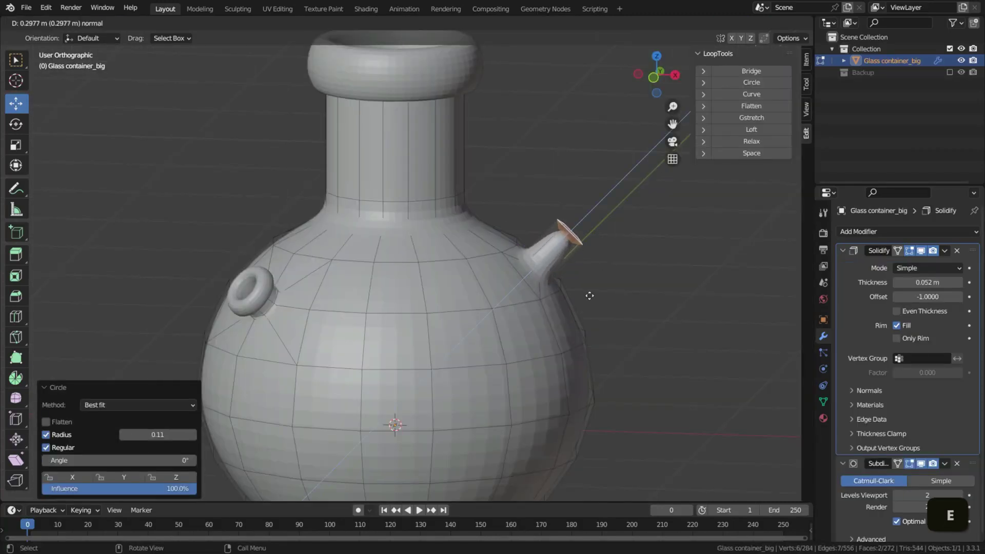
Add a loop cut across the flask's spout and slide it toward the tip.
key(ctrl+r)
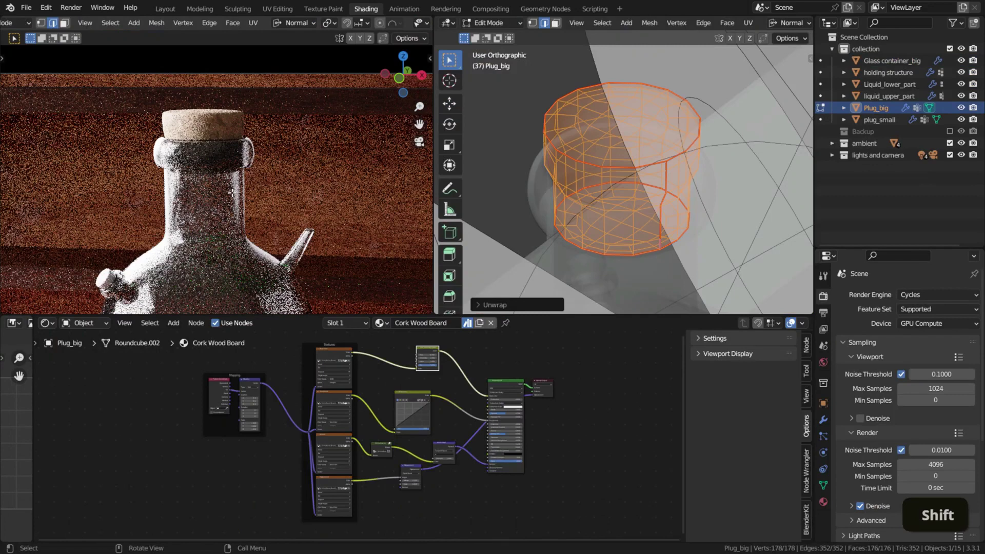
scroll(221, 86, up, 3)
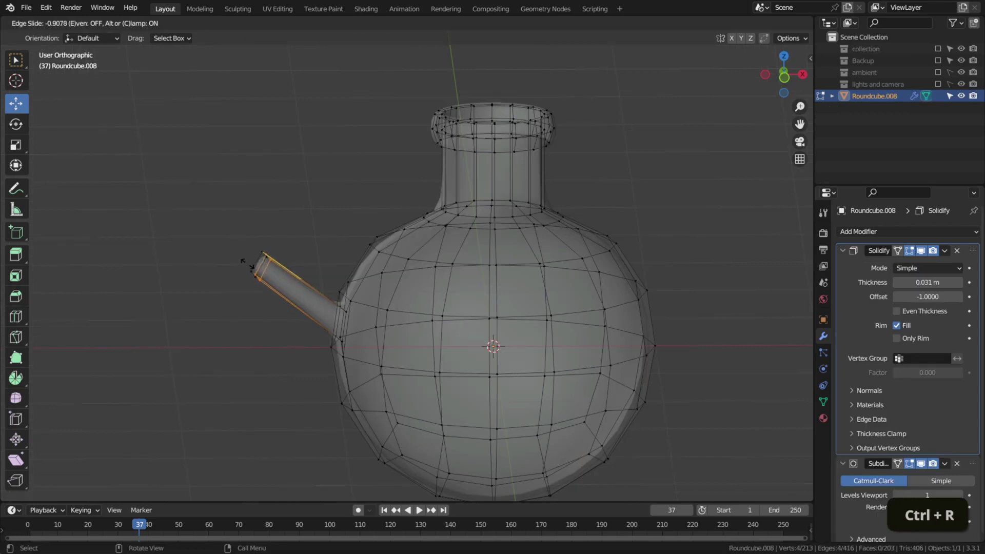
click(242, 263)
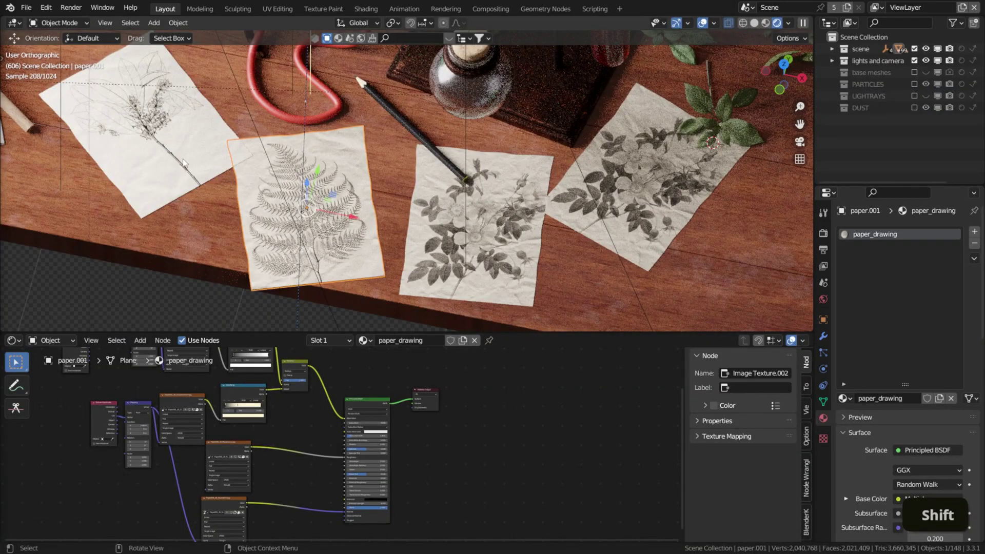
Select the left paper drawing, stop playback, and orbit the Cycles view around the desk.
click(164, 158)
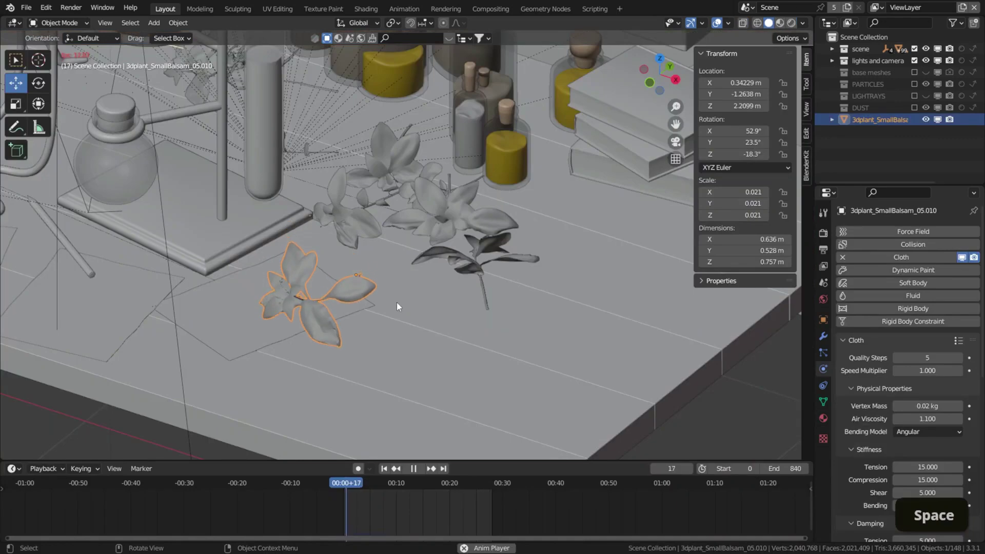
key(space)
mouse_move(312, 340)
middle_down()
mouse_move(324, 346)
mouse_move(306, 345)
middle_up()
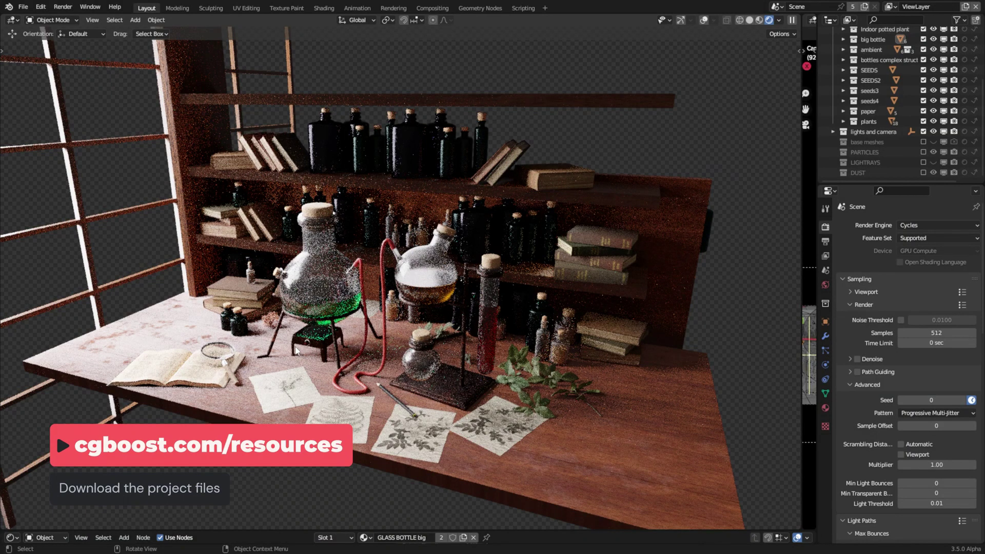
middle_drag(296, 351, 417, 336)
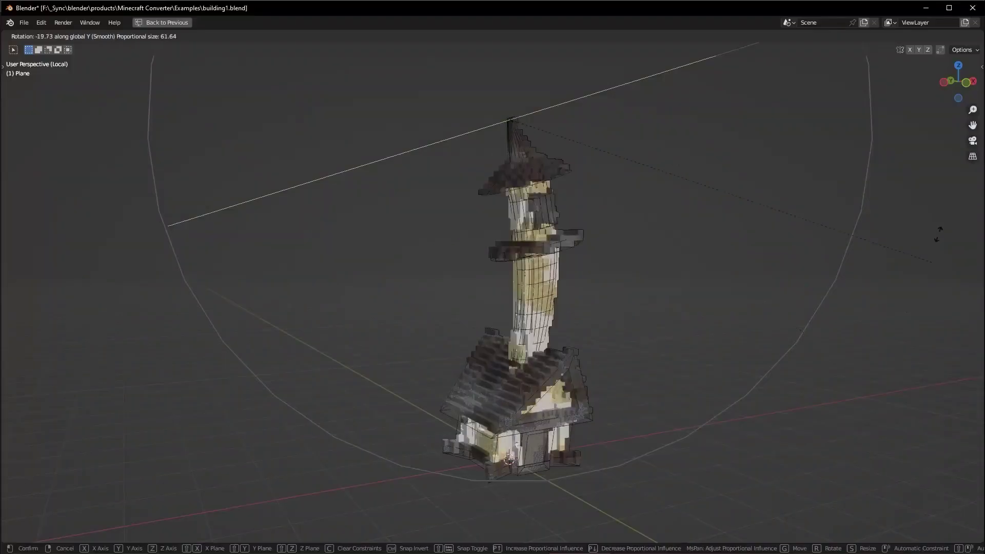
Rotate the tower mesh around Y, then enable the monkey's GeometryNodes block conversion and enter 999999.
drag(915, 213, 608, 420)
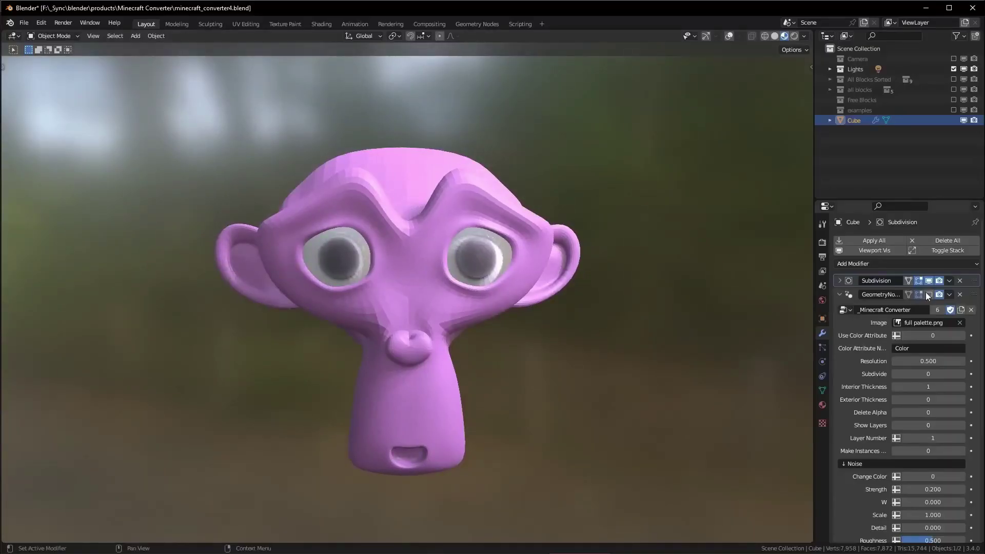
click(928, 294)
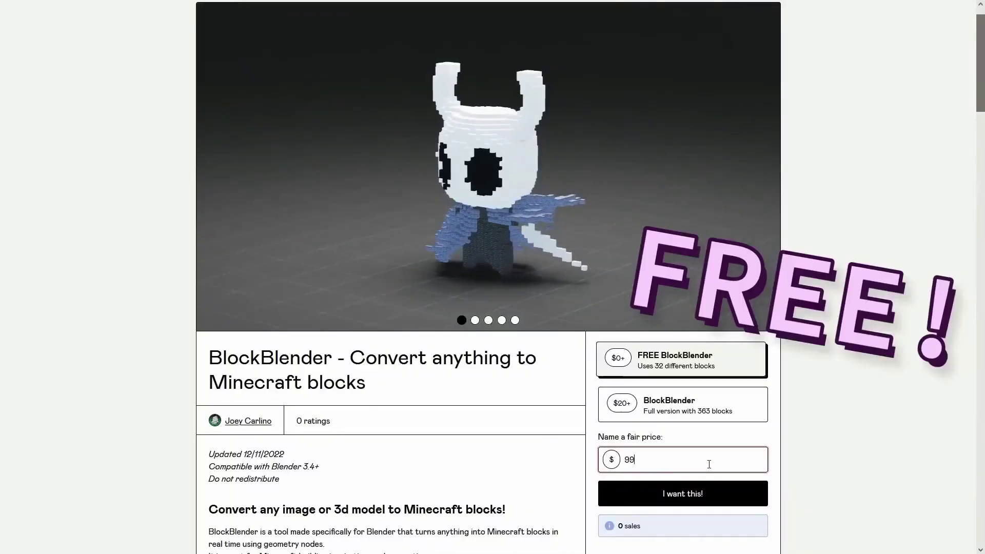
text(999999)
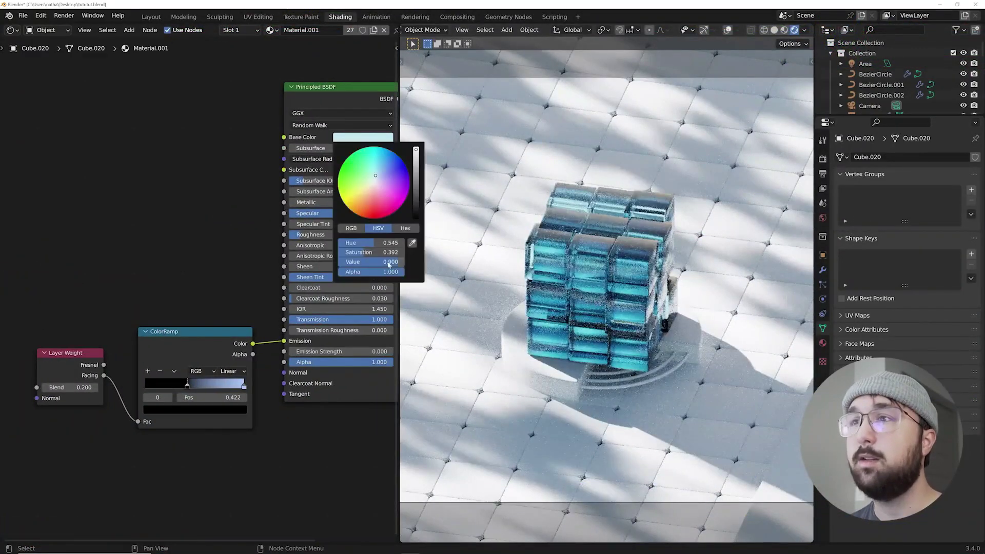
Make the glass cubes' Principled BSDF base colour light cyan.
mouse_move(389, 264)
mouse_down()
mouse_move(402, 263)
mouse_move(391, 262)
mouse_up()
click(362, 137)
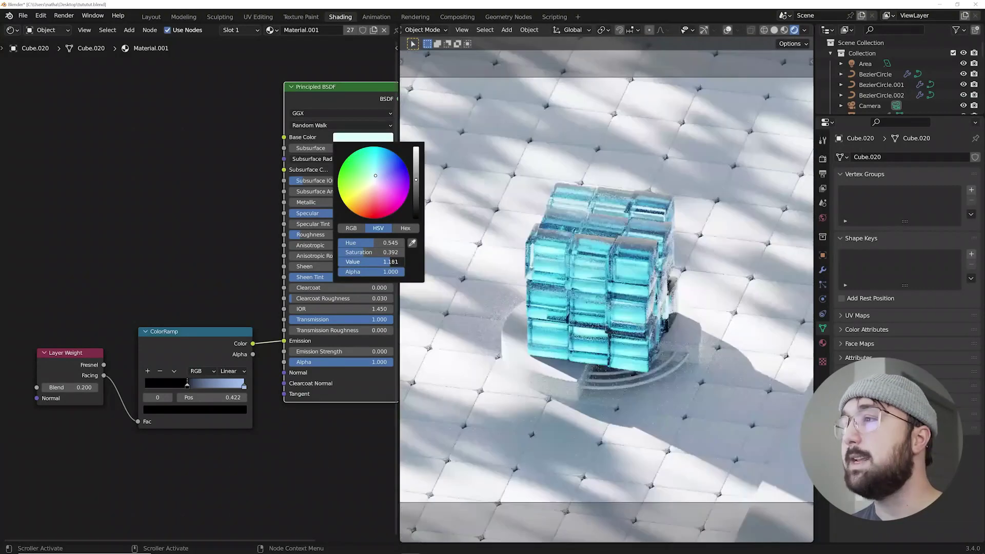
key(Return)
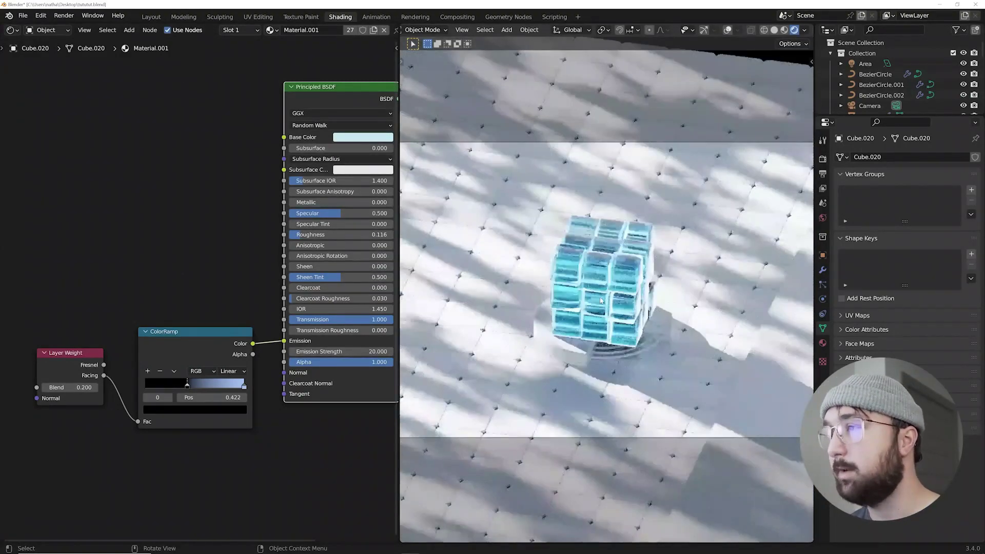
Give the BezierCircle ring the Ash Wood material from the Wood UV library.
click(692, 333)
click(150, 16)
key(n)
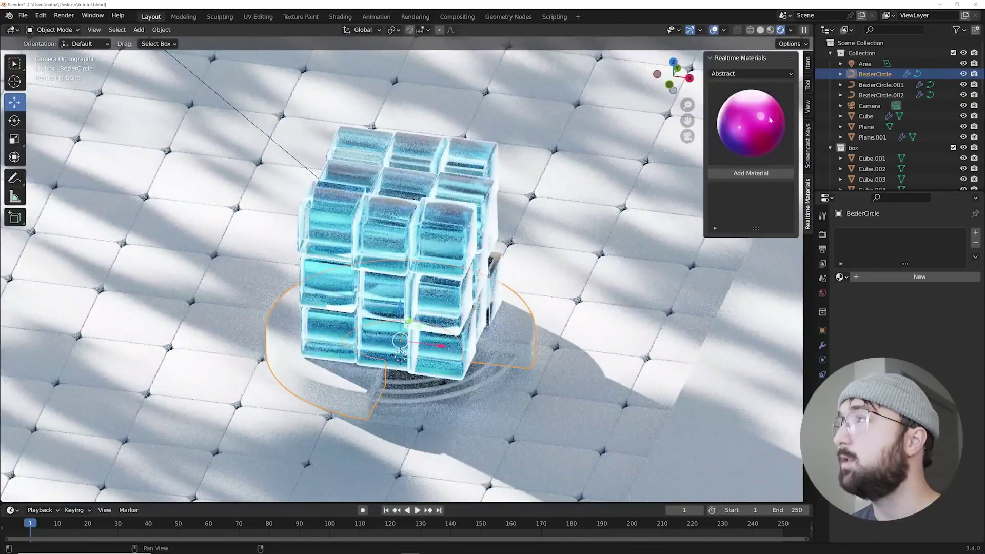
click(734, 74)
click(739, 300)
click(751, 123)
click(518, 246)
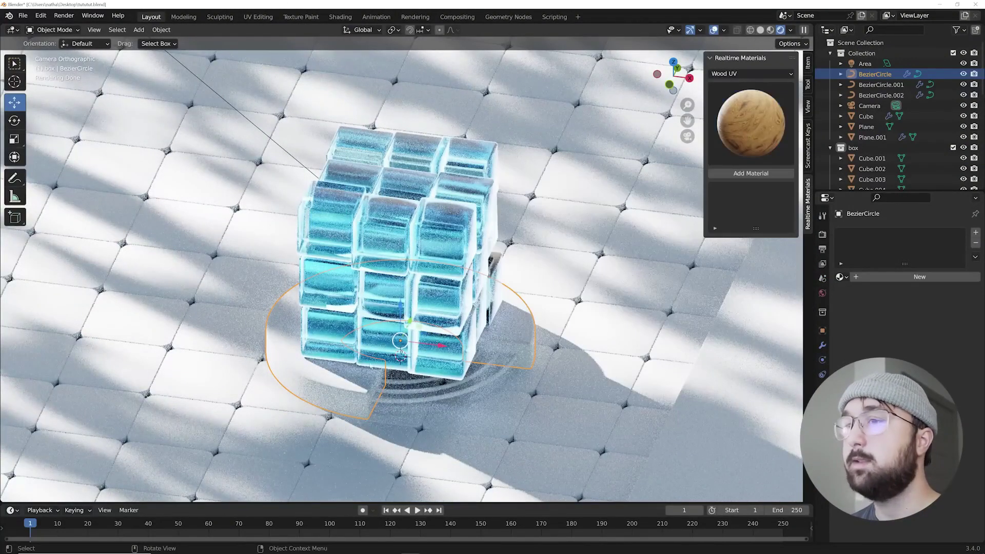
click(751, 173)
Give the BezierCircle.002 ring the Basic Metal material, then select the ground Cube.
click(881, 95)
click(750, 74)
click(750, 123)
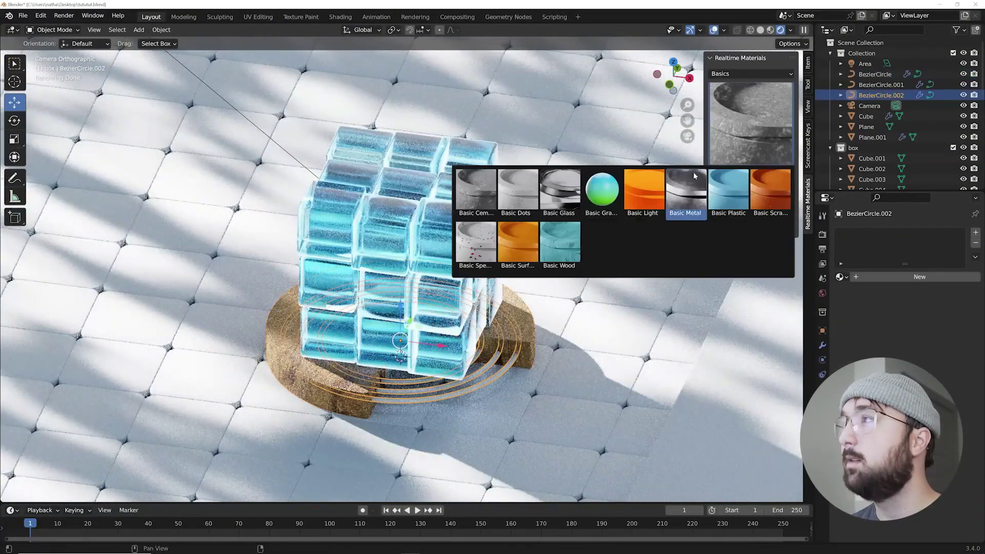
click(677, 205)
click(751, 173)
click(622, 268)
scroll(622, 268, down, 3)
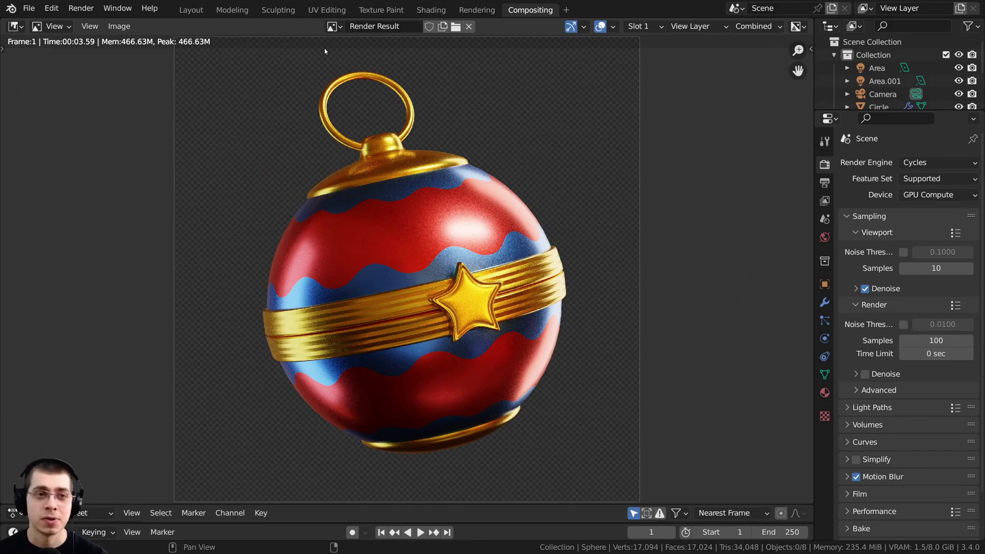
Show the Viewer Node image and save it as PNG 'Stylized Christmas Ornament.png'.
click(333, 27)
click(360, 72)
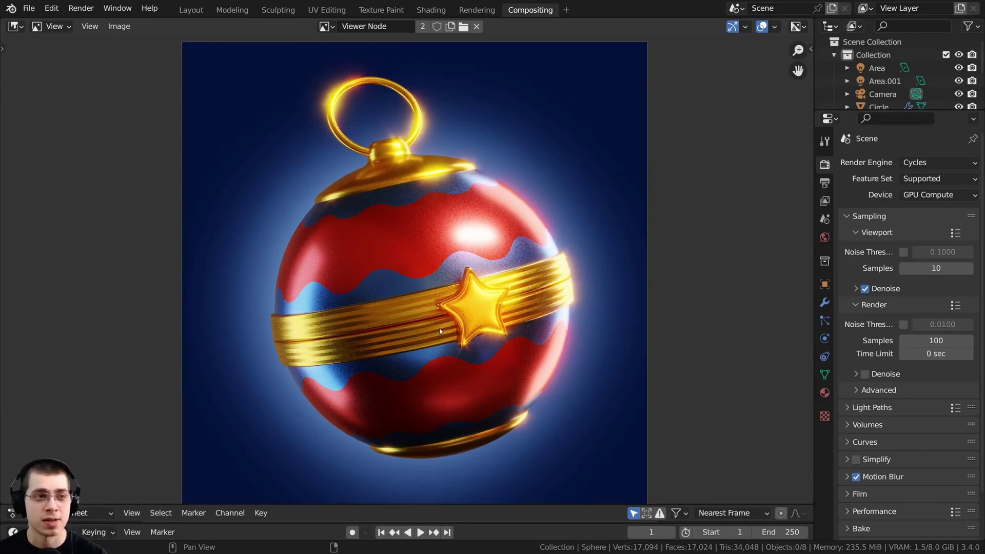
click(120, 27)
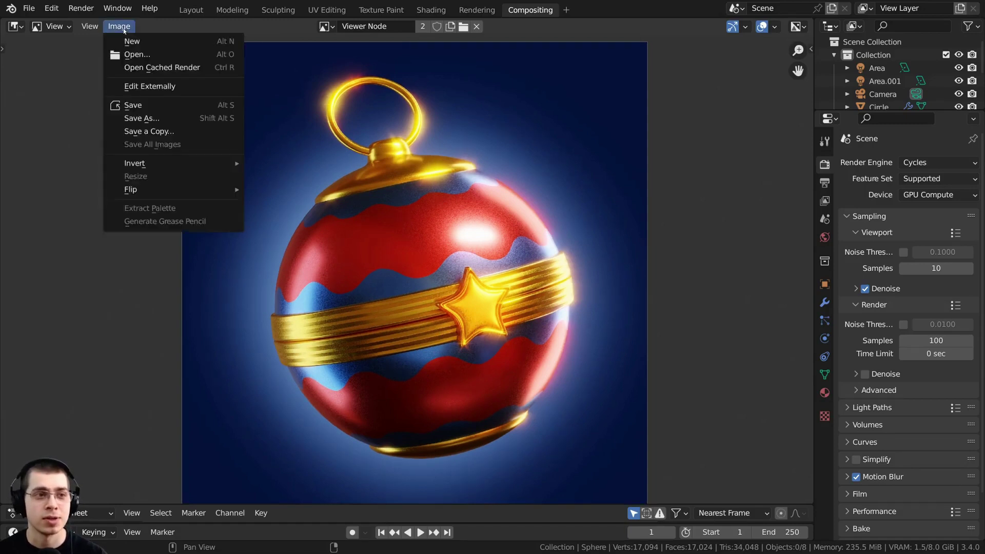
click(151, 120)
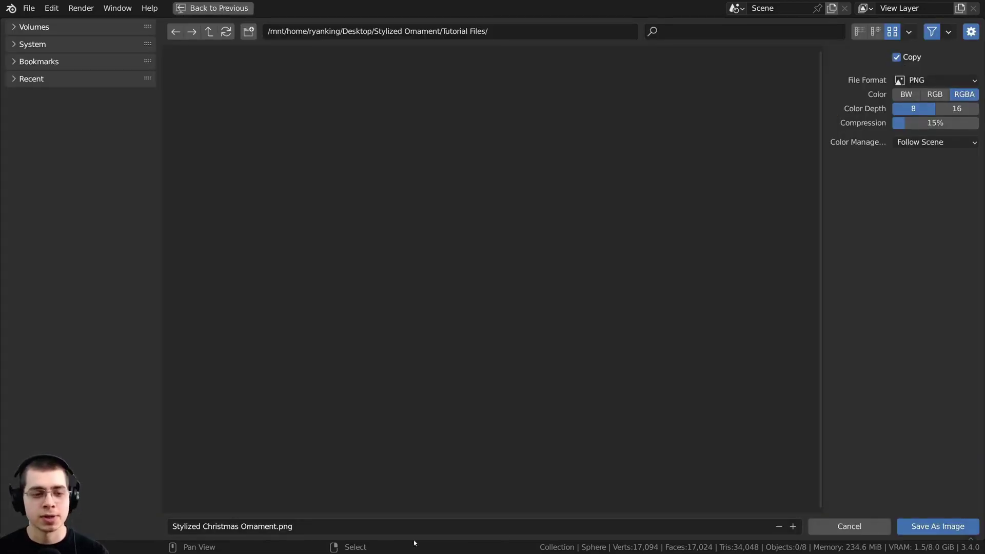
click(937, 526)
key(ctrl+space)
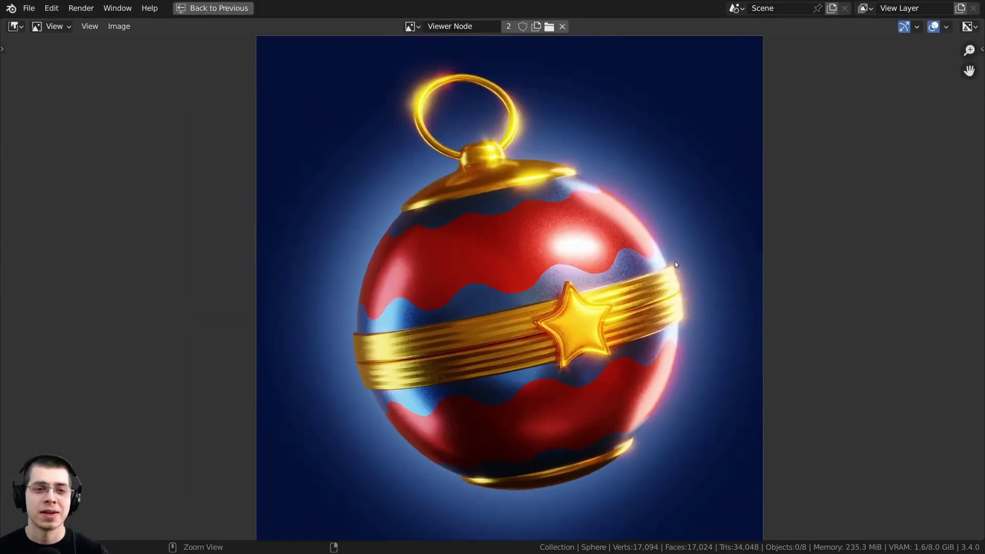